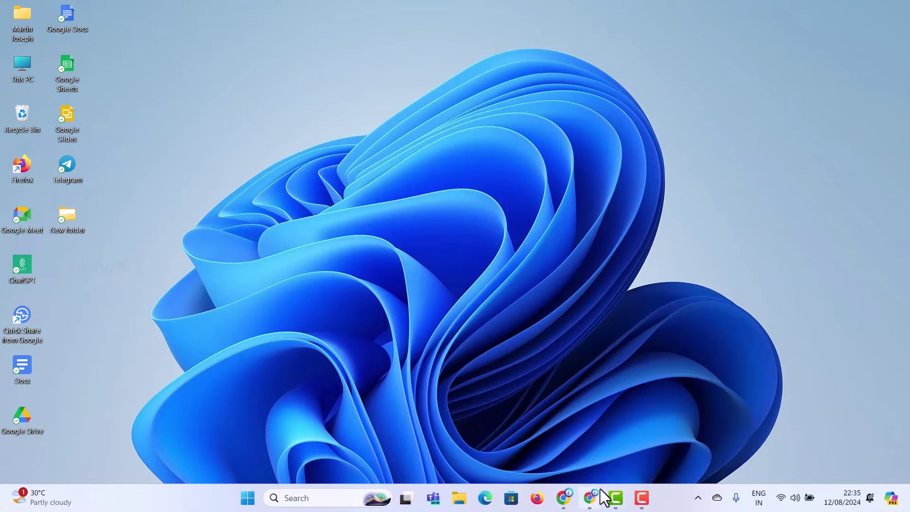
# Search Google in Chrome for 'Realtek HD Audio Driver Windows'.
pyautogui.click(591, 498)
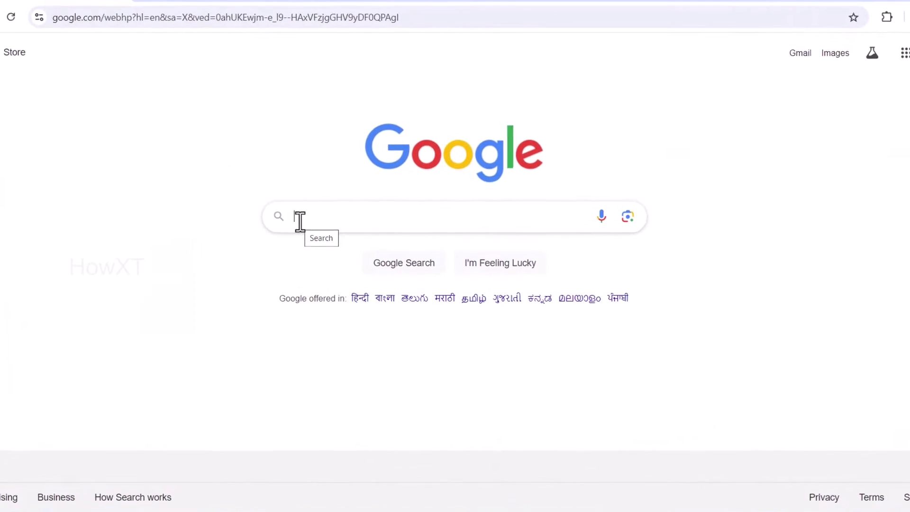
pyautogui.click(299, 217)
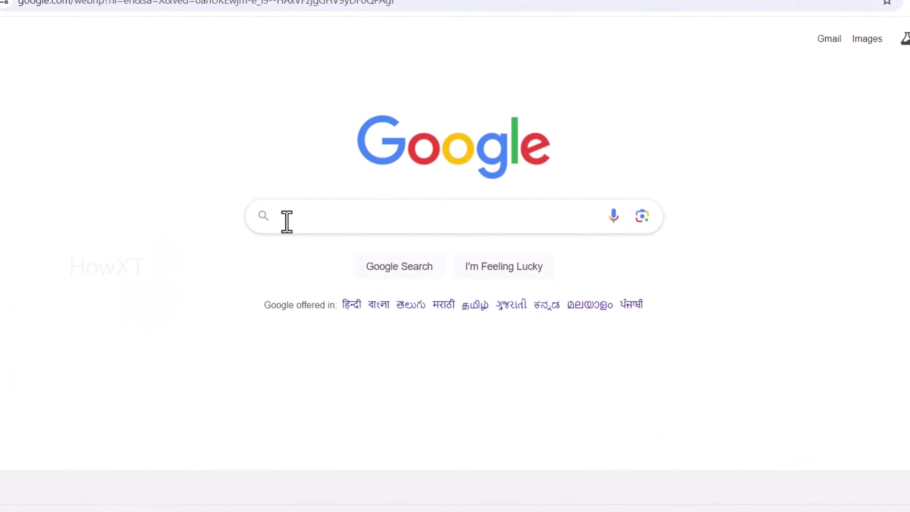
pyautogui.write('Realtek HD Audio Driver Windows')
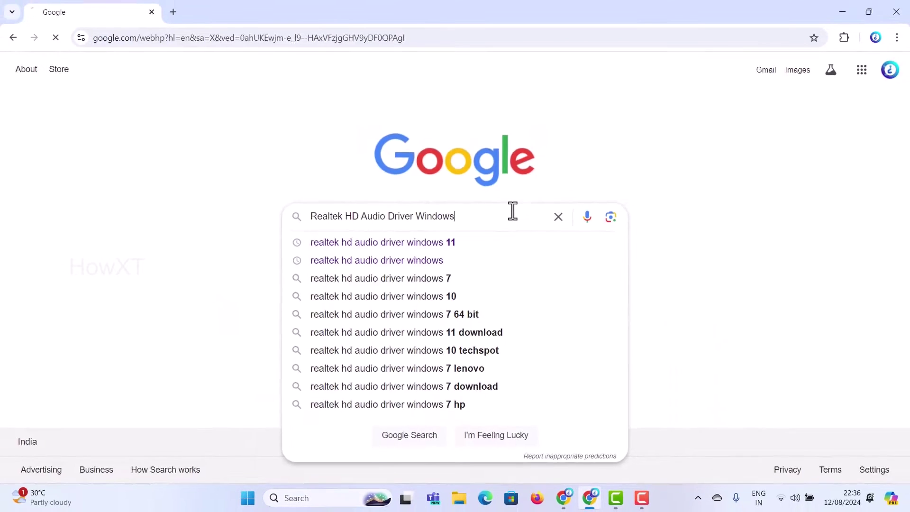
pyautogui.press('Return')
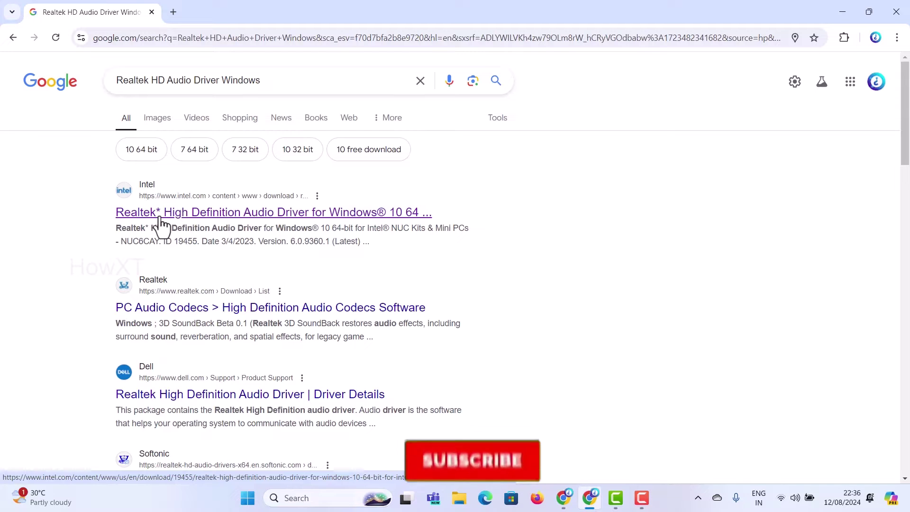
# Open Intel's Realtek High Definition Audio Driver page and keep the latest version, 6.0.9360.1.
pyautogui.click(183, 214)
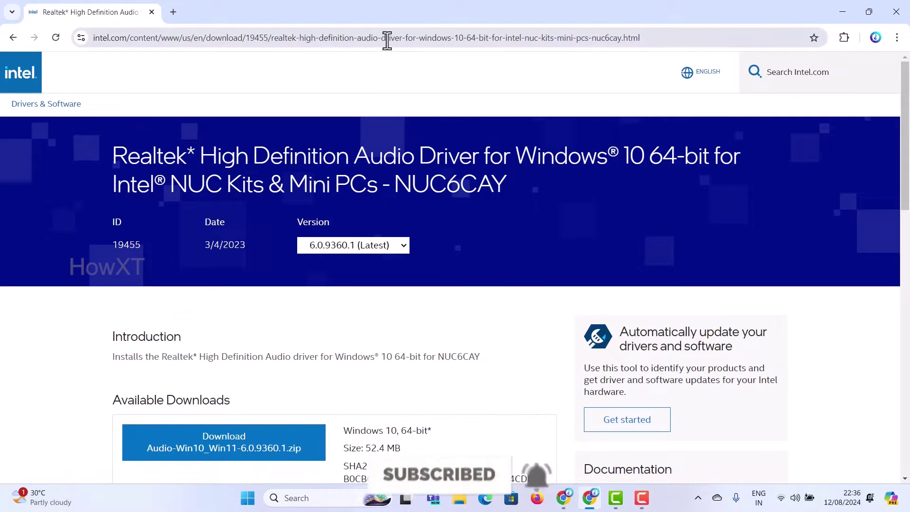
pyautogui.click(391, 38)
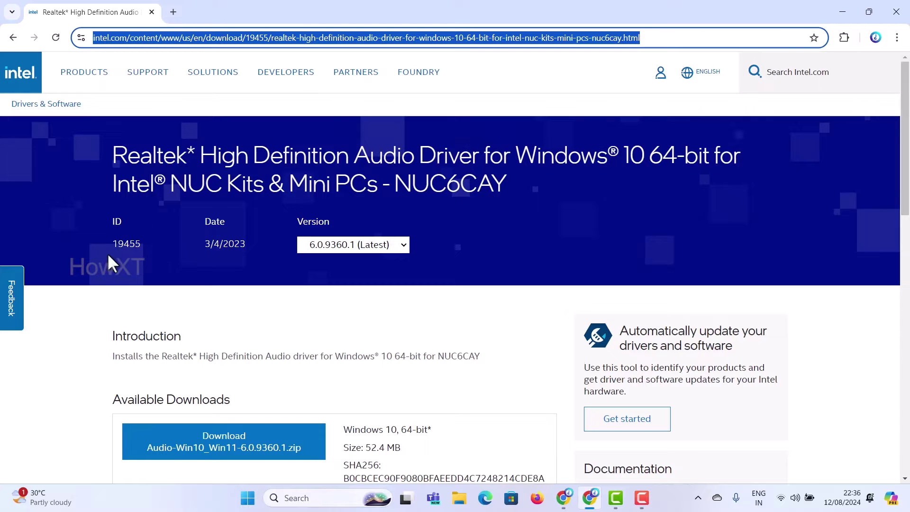
pyautogui.moveTo(114, 245)
pyautogui.mouseDown()
pyautogui.moveTo(200, 256)
pyautogui.moveTo(246, 244)
pyautogui.mouseUp()
pyautogui.click(364, 244)
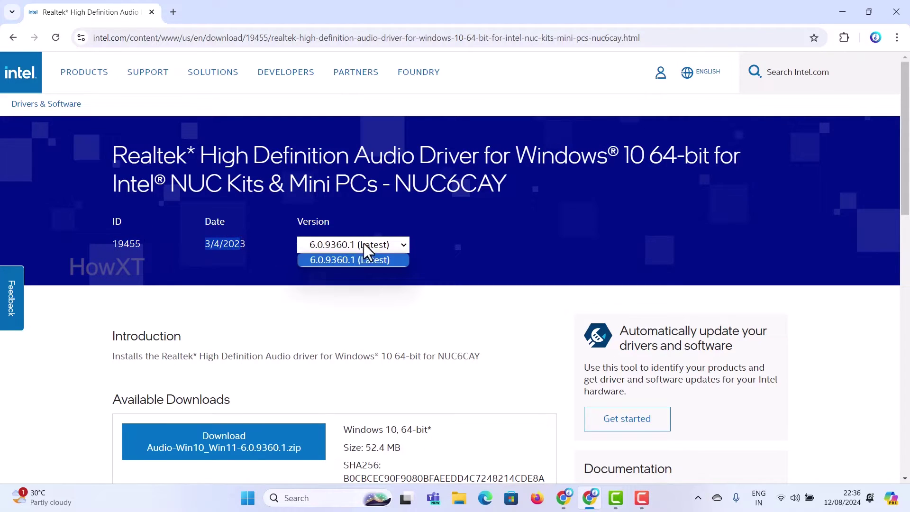
pyautogui.click(343, 259)
pyautogui.scroll(-2, 245, 303)
pyautogui.scroll(-1, 129, 336)
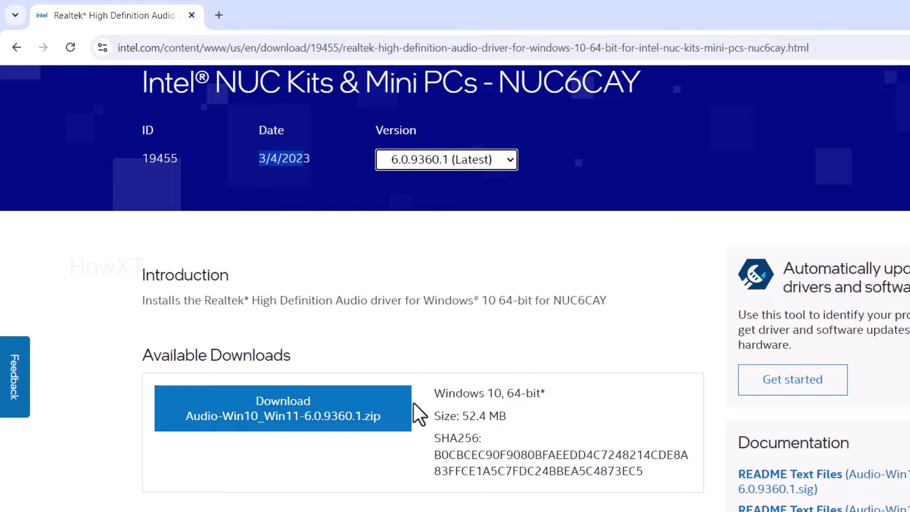
# Accept Intel's license, save the driver zip to Downloads, and check the download history.
pyautogui.click(340, 412)
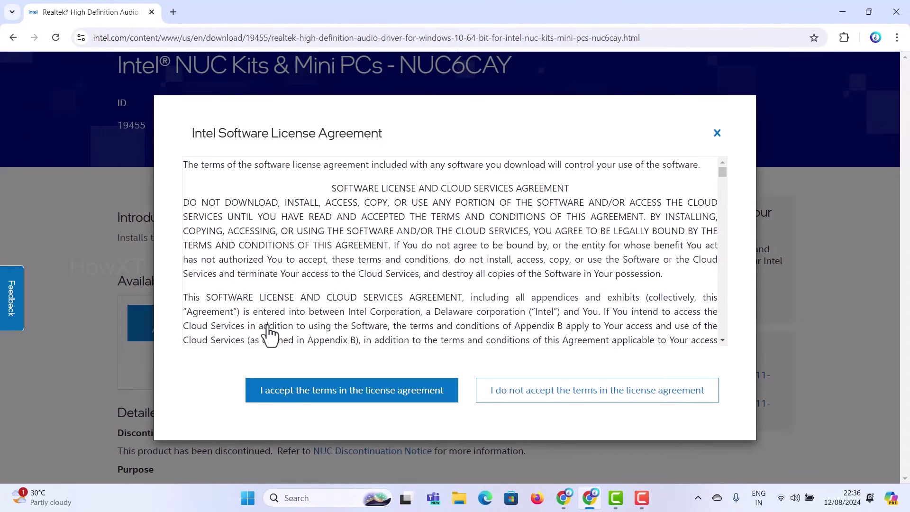
pyautogui.click(288, 396)
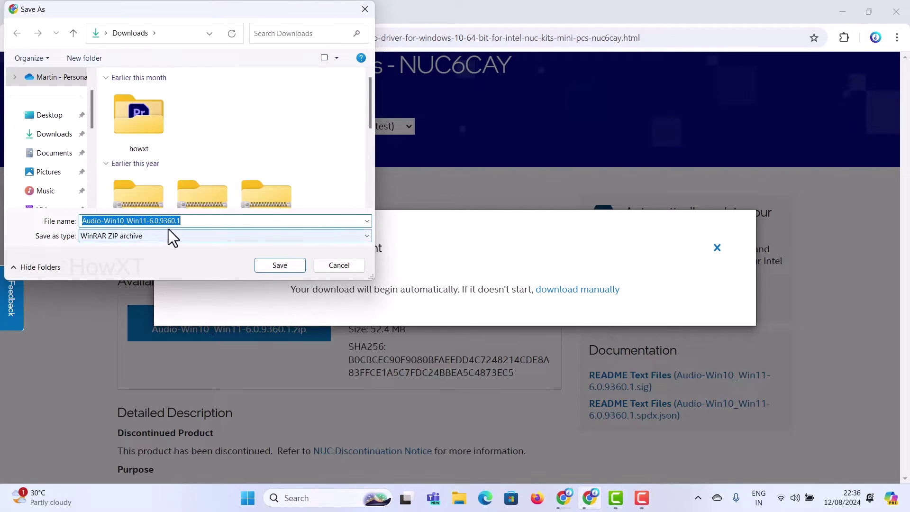
pyautogui.click(279, 264)
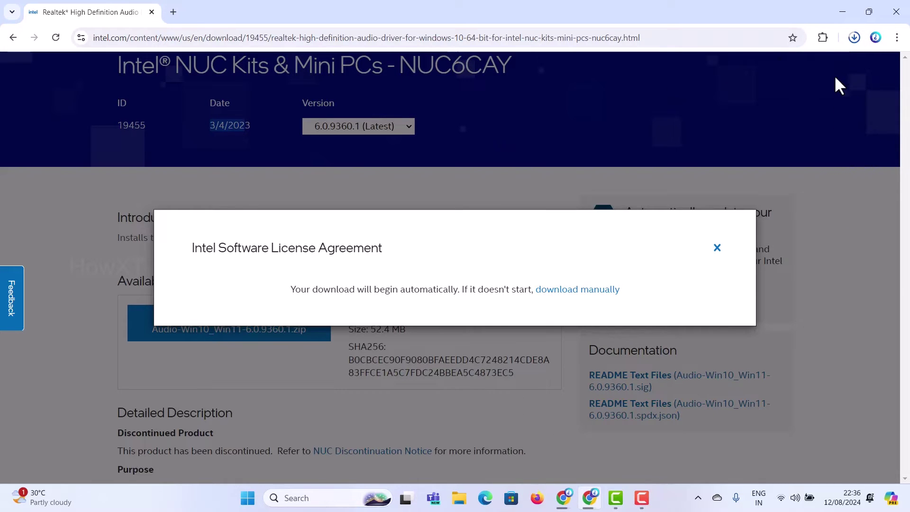
pyautogui.click(717, 248)
pyautogui.click(854, 38)
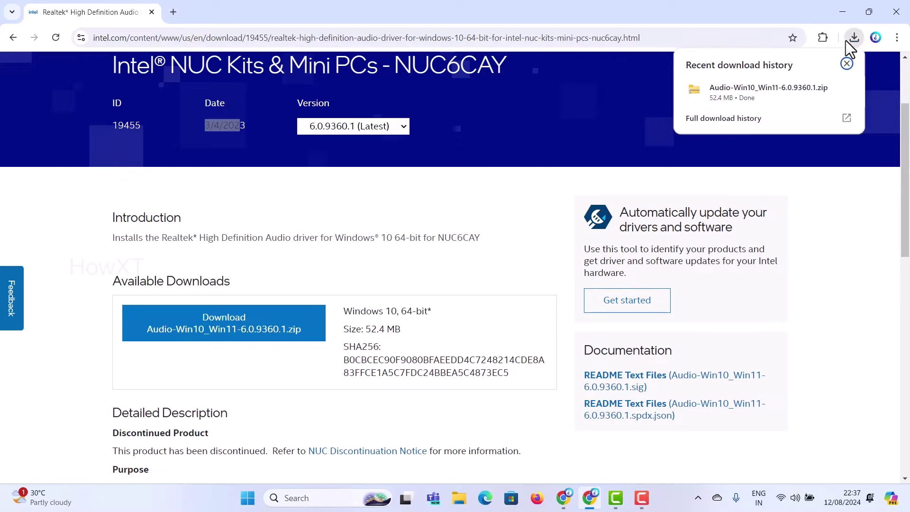
pyautogui.moveTo(759, 91)
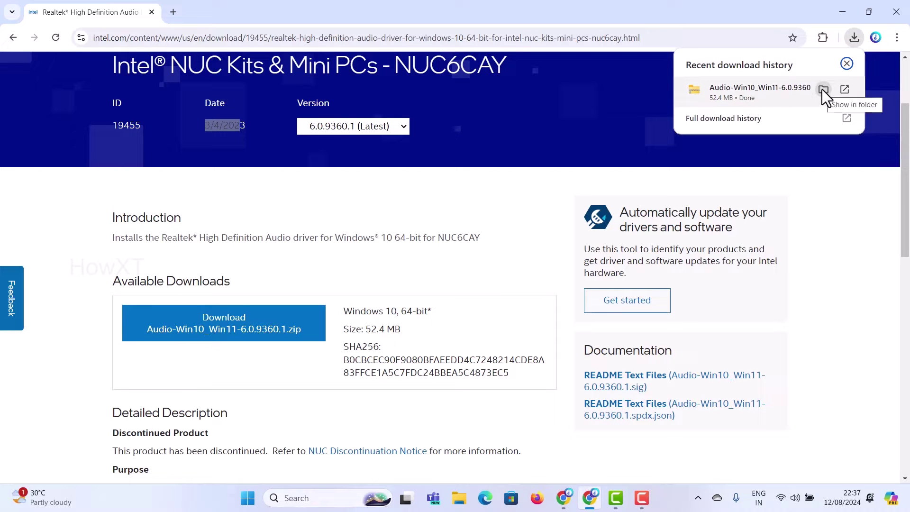
# Show the downloaded Audio-Win10_Win11-6.0.9360.1 zip in Downloads and copy it.
pyautogui.click(824, 93)
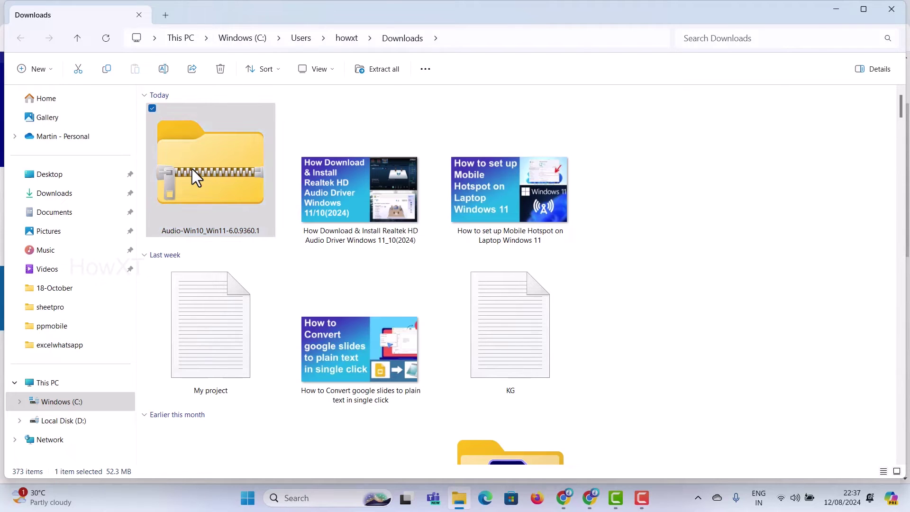
pyautogui.rightClick(192, 169)
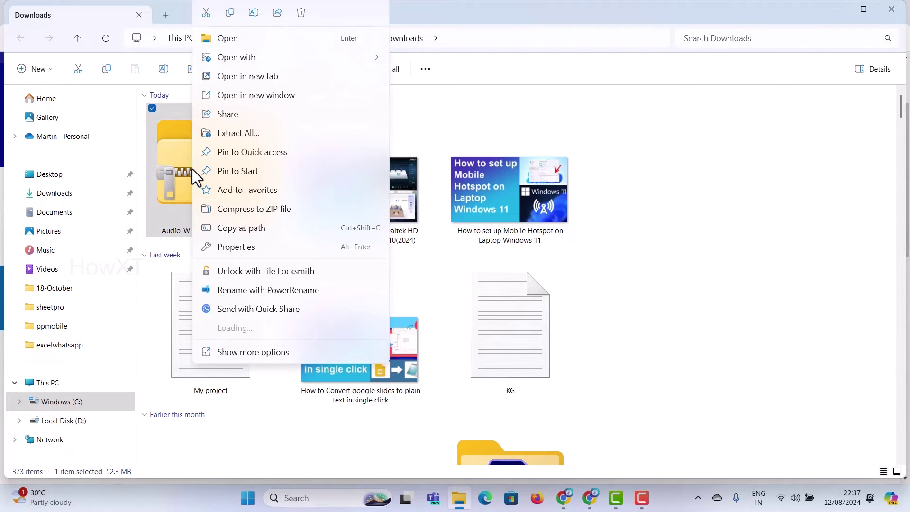
pyautogui.click(230, 13)
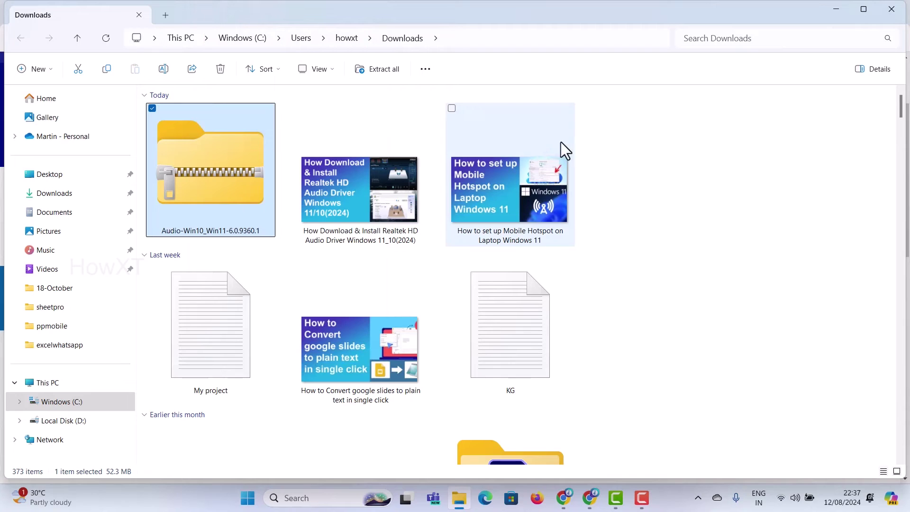
# Create a new empty folder in Downloads beside the driver zip.
pyautogui.click(674, 146)
pyautogui.rightClick(674, 146)
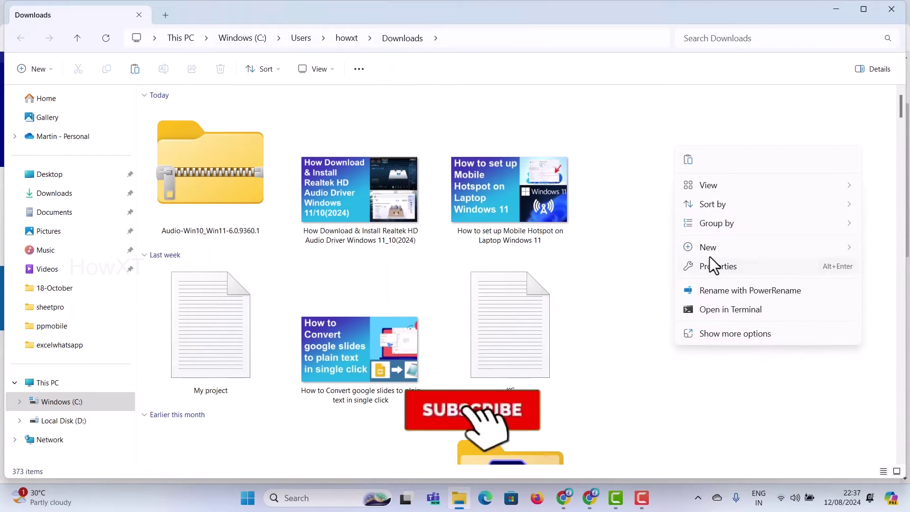
pyautogui.hotkey('ctrl', 'shift', 'n')
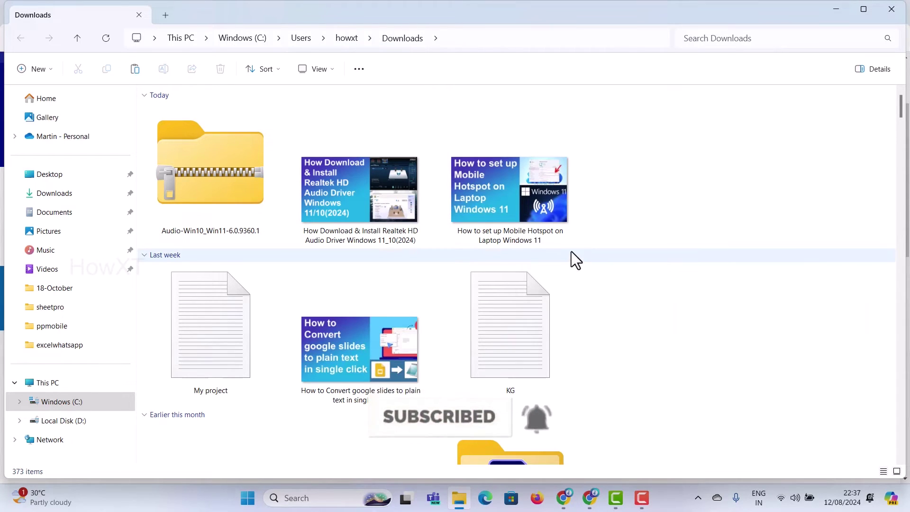
# Paste the driver zip into the new empty folder.
pyautogui.doubleClick(655, 174)
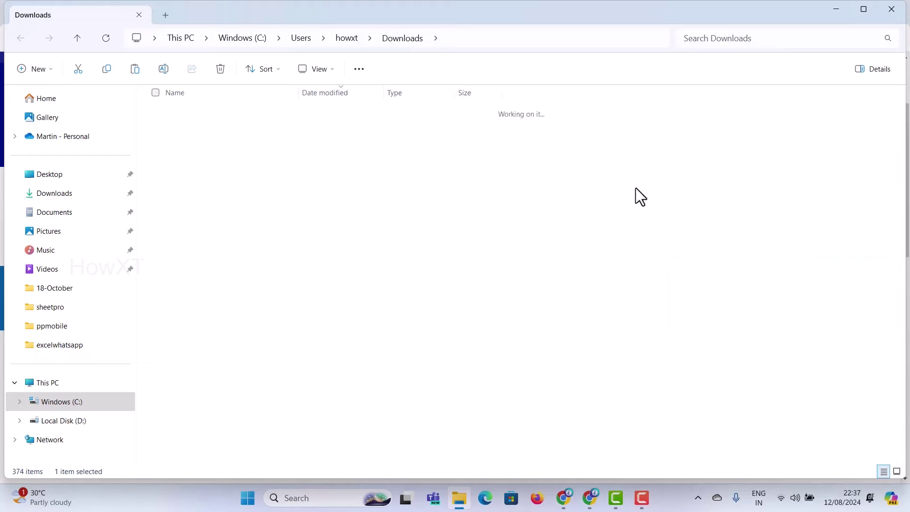
pyautogui.rightClick(372, 185)
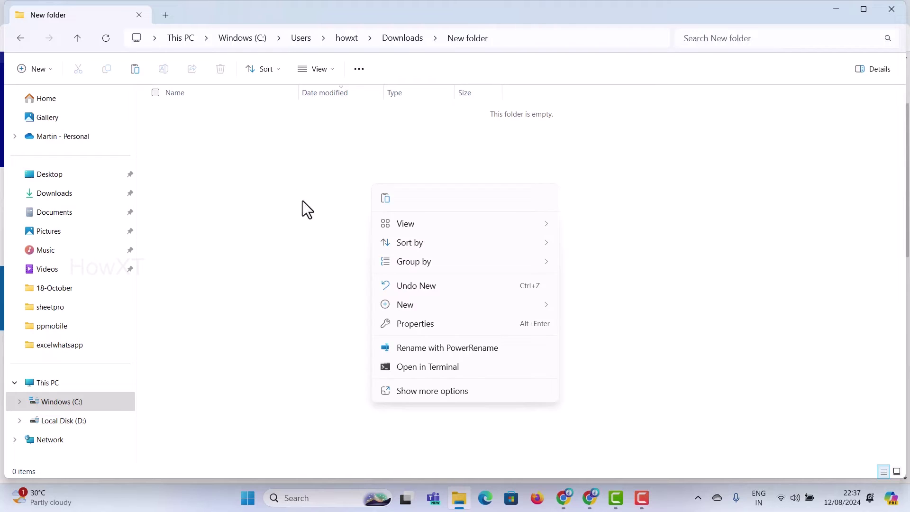
pyautogui.click(386, 198)
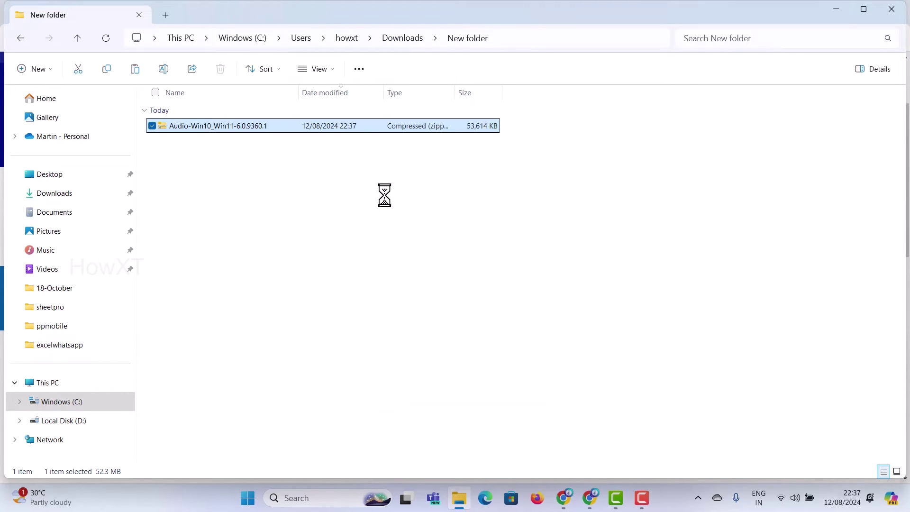
# Select the pasted zip and bring up its context menu for extraction.
pyautogui.click(168, 152)
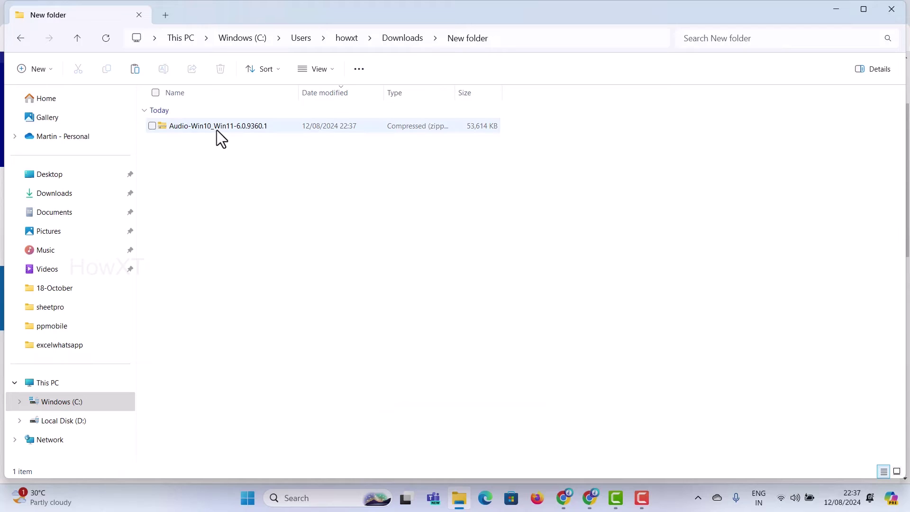
pyautogui.click(217, 129)
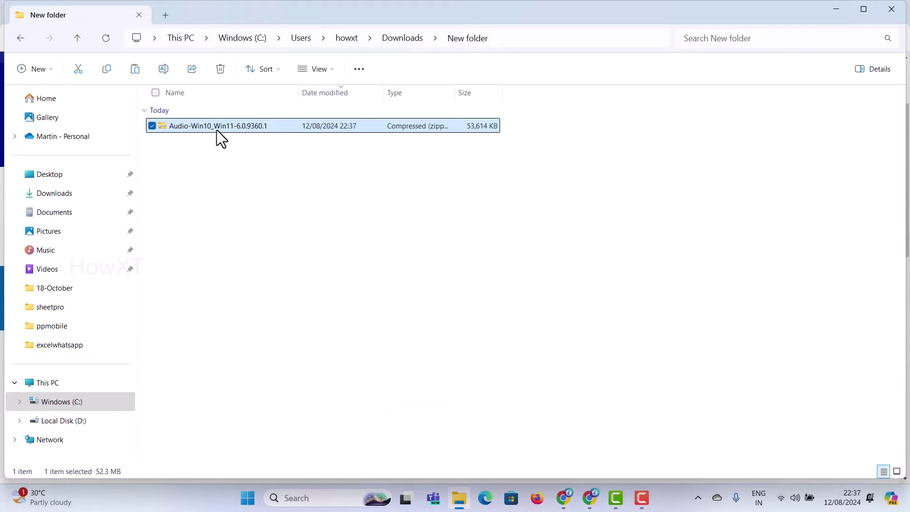
pyautogui.rightClick(216, 131)
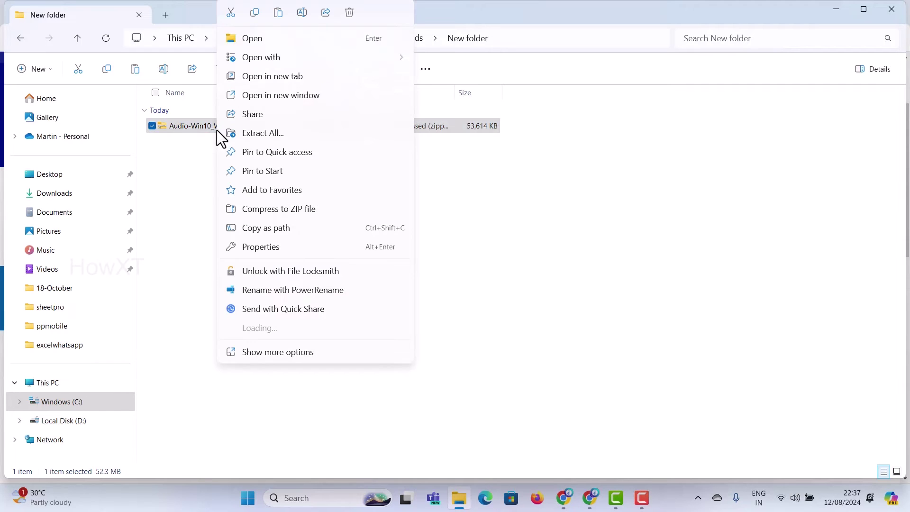
# Extract the zip's files into an Audio-Win10_Win11-6.0.9360.1 folder.
pyautogui.click(263, 133)
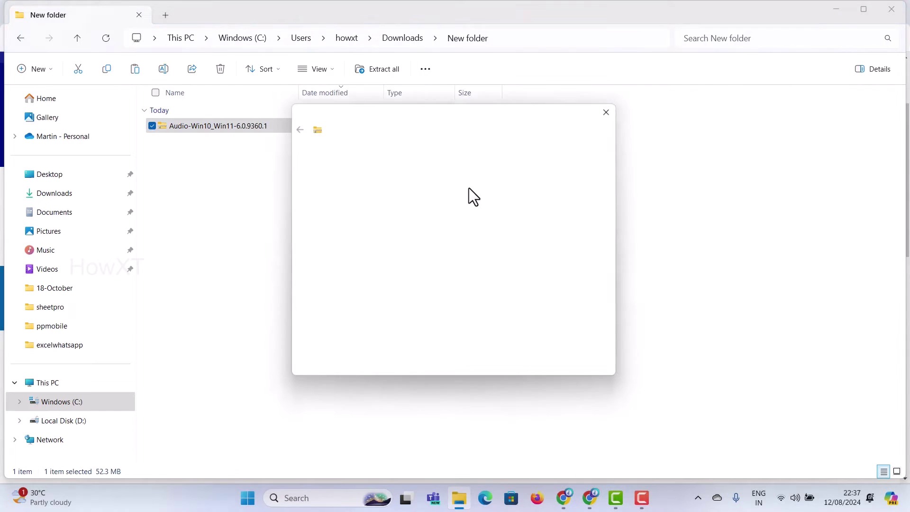
pyautogui.click(549, 368)
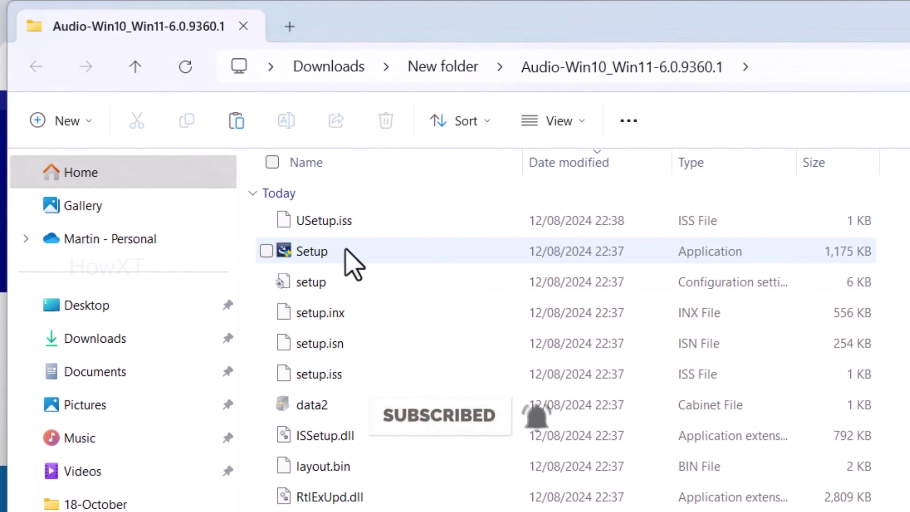
# Select the Setup application in the extracted Audio-Win10_Win11-6.0.9360.1 folder.
pyautogui.click(354, 262)
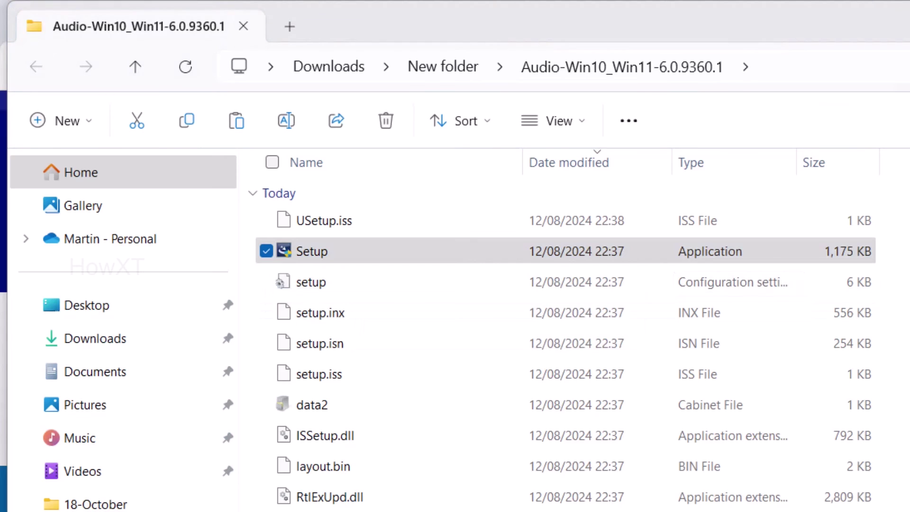